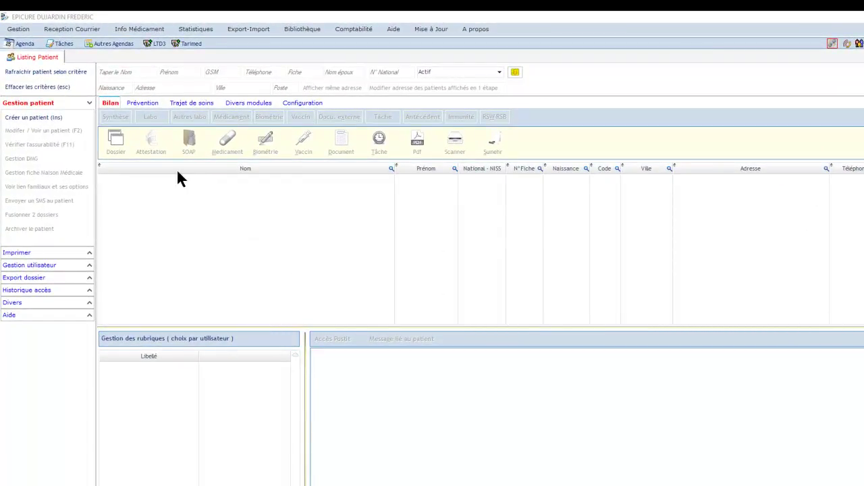
- In the user's eHealth parameters, authorise administrative staff to connect to eHealth with the doctor's certificate and validate
{"action": "left_click", "coordinate": [27, 31]}
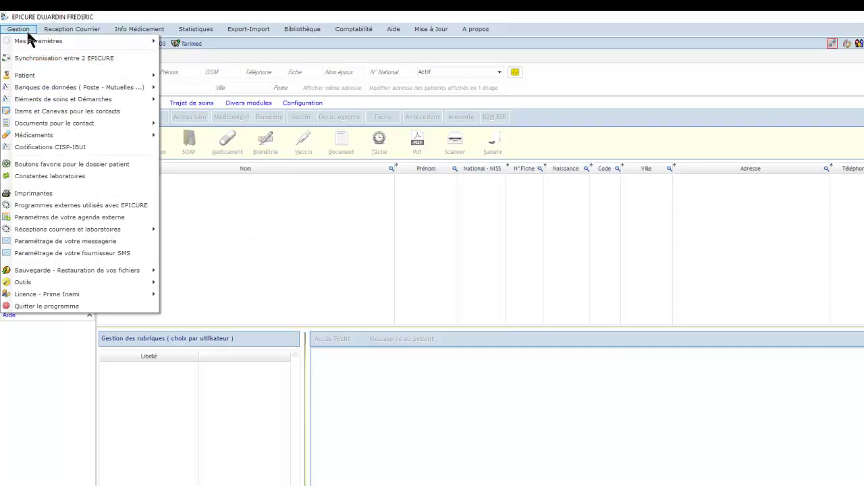
{"action": "mouse_move", "coordinate": [28, 39]}
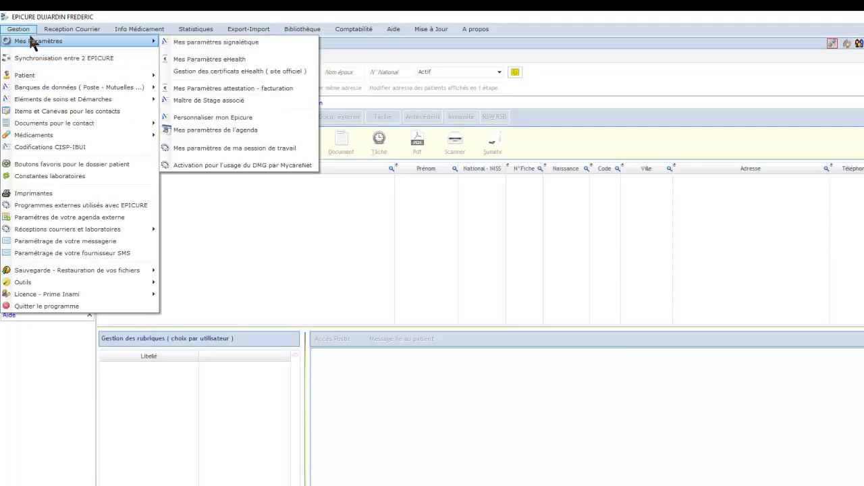
{"action": "left_click", "coordinate": [247, 62]}
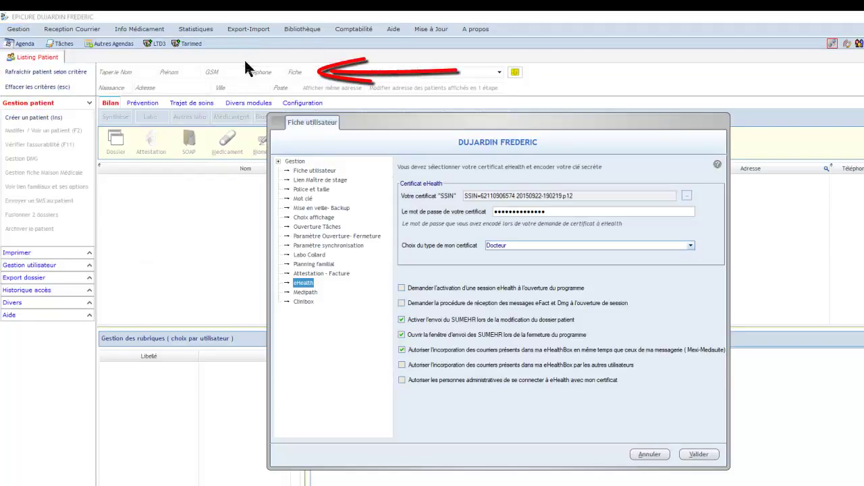
{"action": "left_click", "coordinate": [403, 380]}
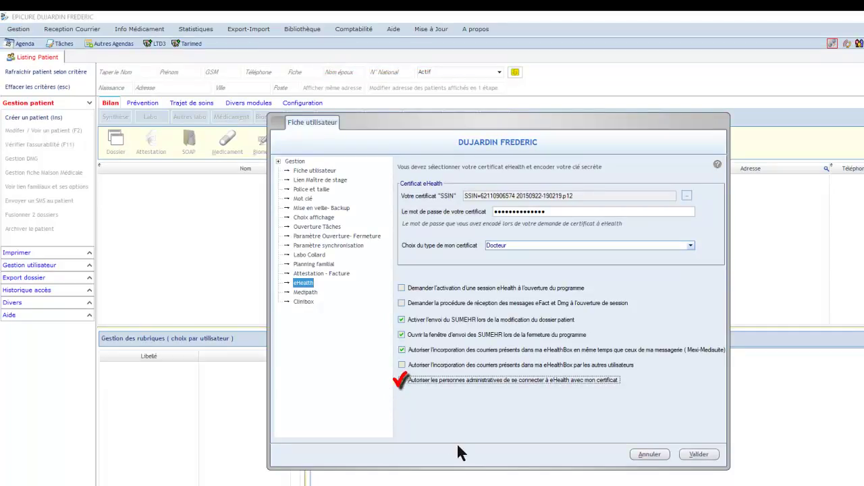
{"action": "left_click", "coordinate": [698, 454]}
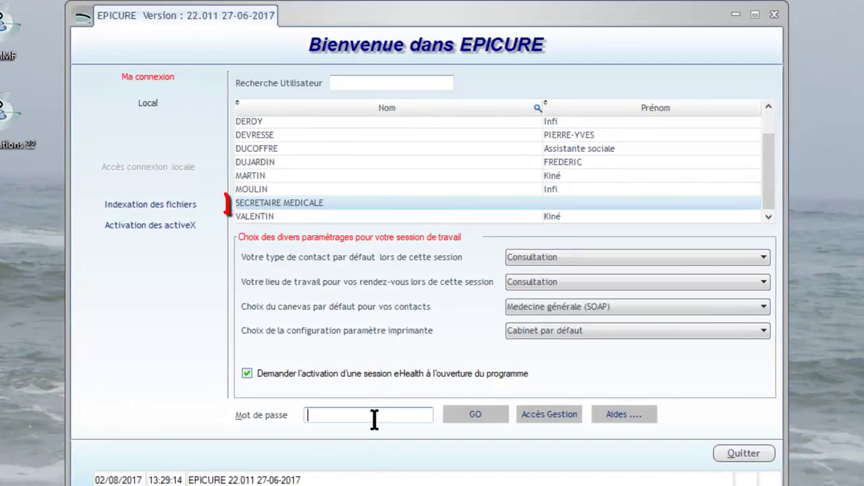
- Log in as SECRETAIRE MEDICALE with the account password and link the session to the doctor who authorised the certificate
{"action": "left_click", "coordinate": [374, 414]}
{"action": "type", "text": "•••"}
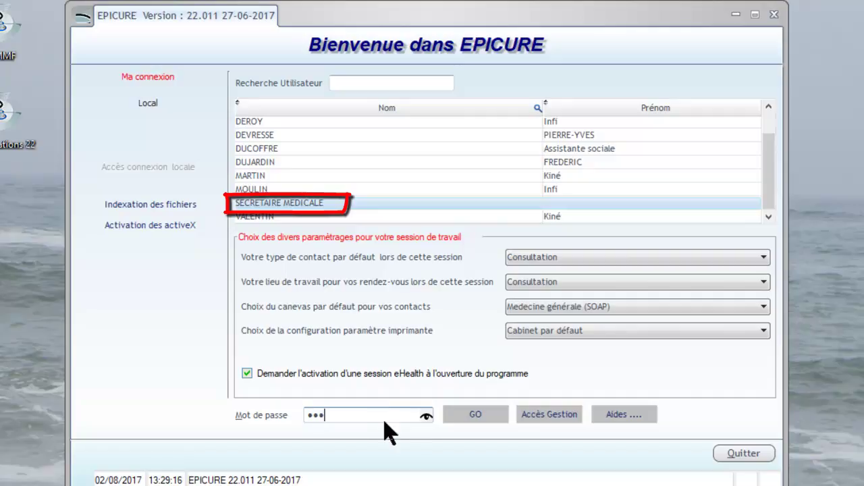
{"action": "left_click", "coordinate": [481, 412]}
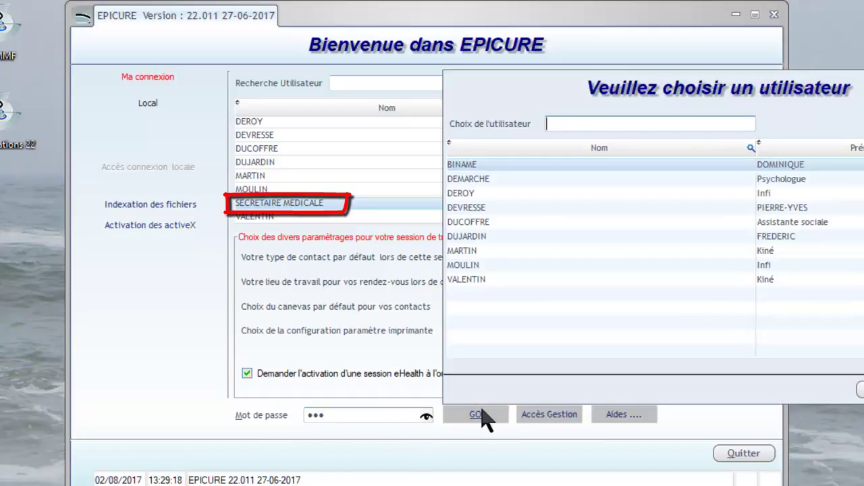
{"action": "left_click", "coordinate": [474, 243]}
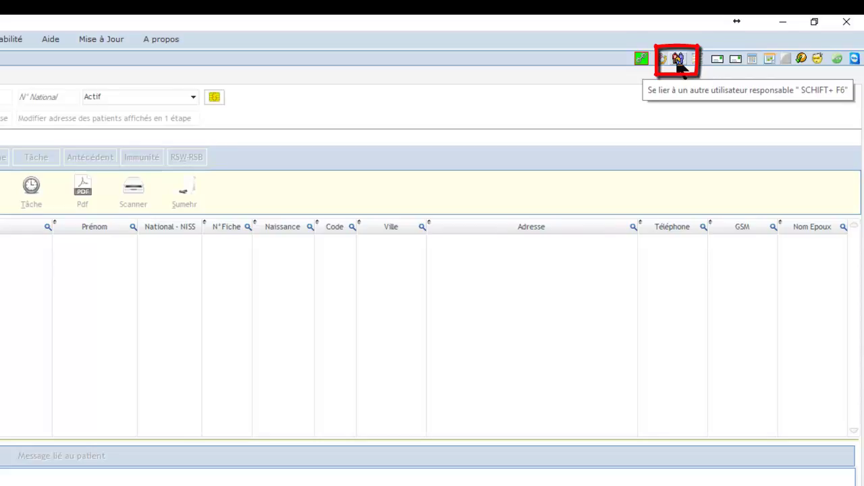
- Link the secretary session to the first responsible user in the list and activate an eHealth session for that doctor
{"action": "left_click", "coordinate": [678, 60]}
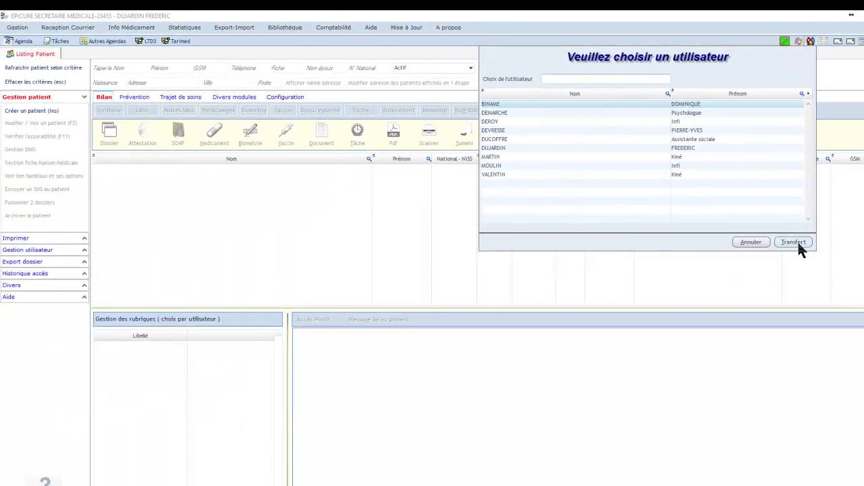
{"action": "left_click", "coordinate": [796, 241]}
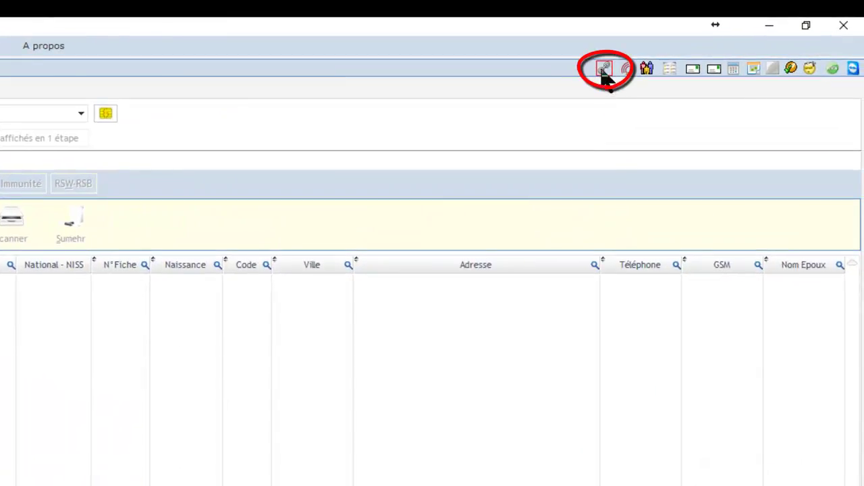
{"action": "left_click", "coordinate": [604, 70]}
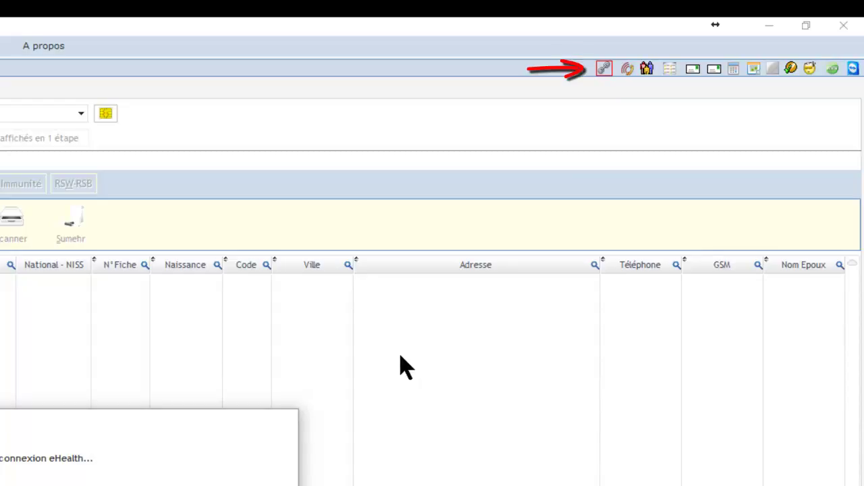
- Switch the secretary session back to the original responsible doctor and reactivate the eHealth connection
{"action": "left_click", "coordinate": [645, 68]}
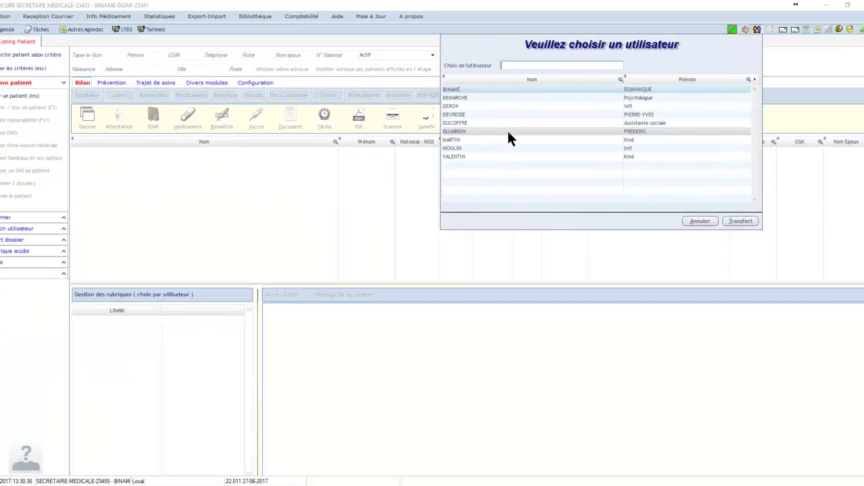
{"action": "left_click", "coordinate": [509, 133]}
{"action": "left_click", "coordinate": [737, 221]}
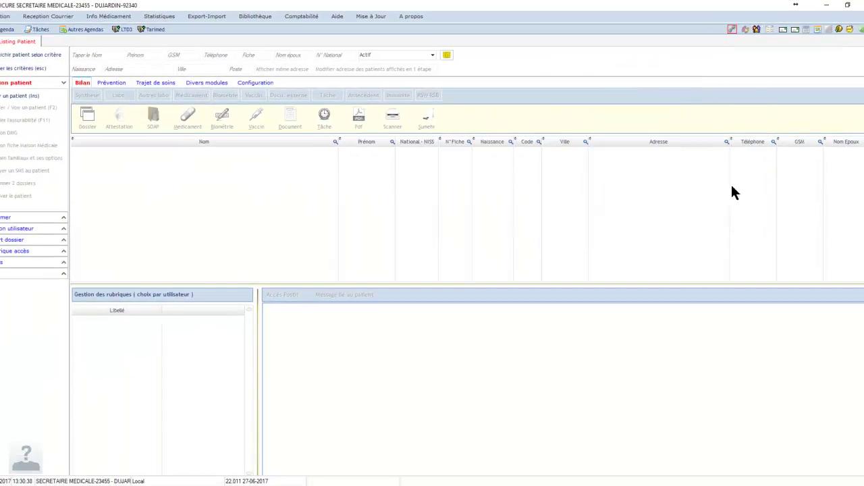
{"action": "left_click", "coordinate": [731, 30]}
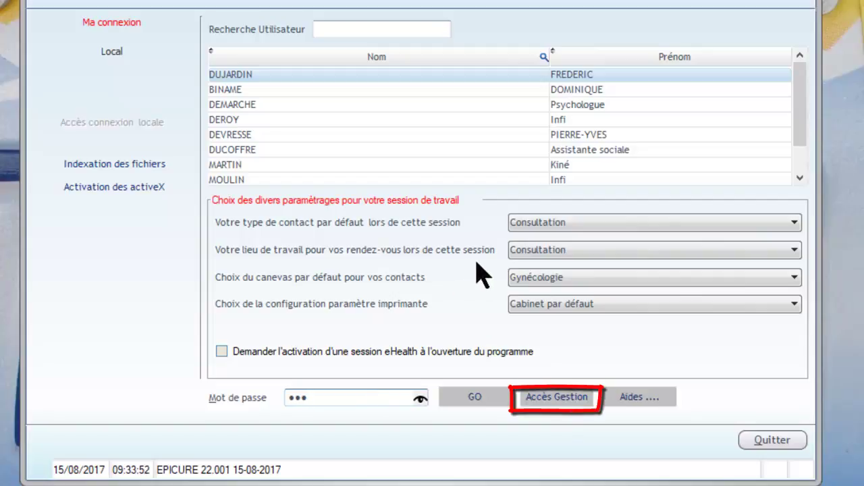
- In access group management, enable "Utiliser la prescription électronique" for the SECRETARIAT profile and validate
{"action": "left_click", "coordinate": [549, 399]}
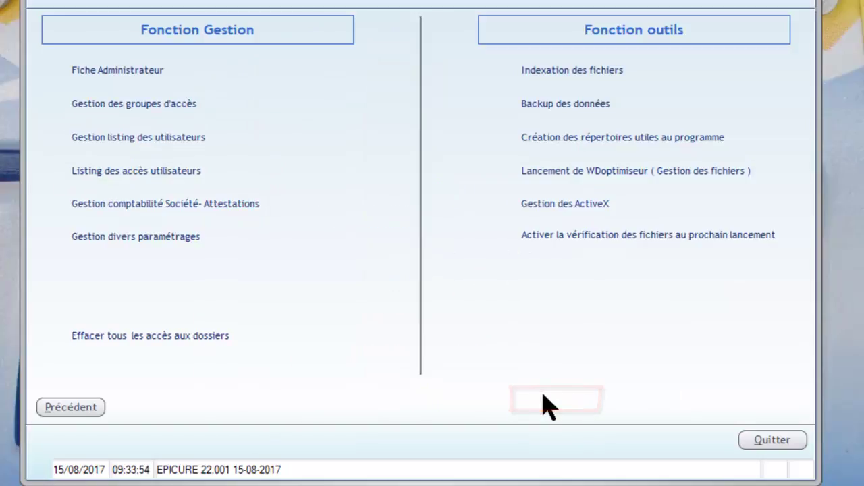
{"action": "left_click", "coordinate": [164, 109]}
{"action": "left_click", "coordinate": [216, 72]}
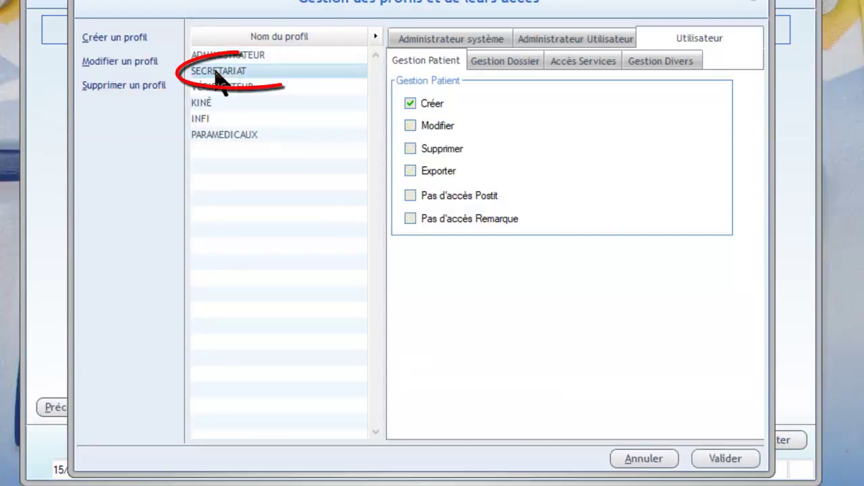
{"action": "left_click", "coordinate": [673, 59]}
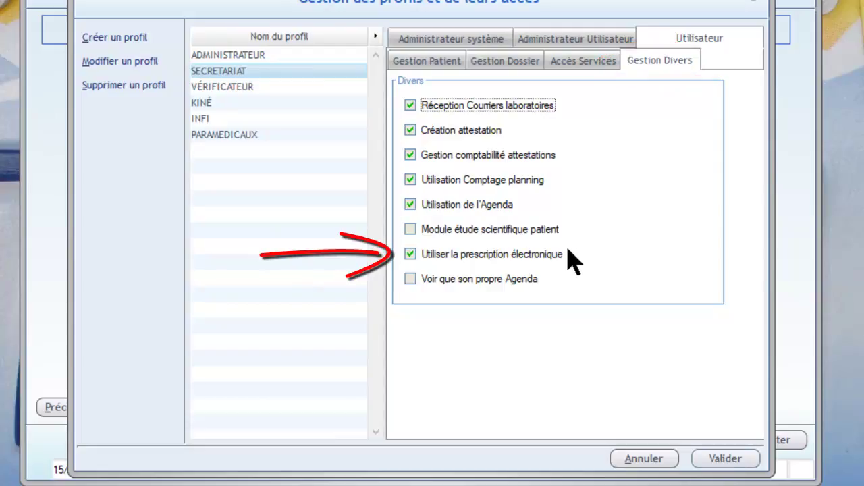
{"action": "left_click", "coordinate": [411, 255]}
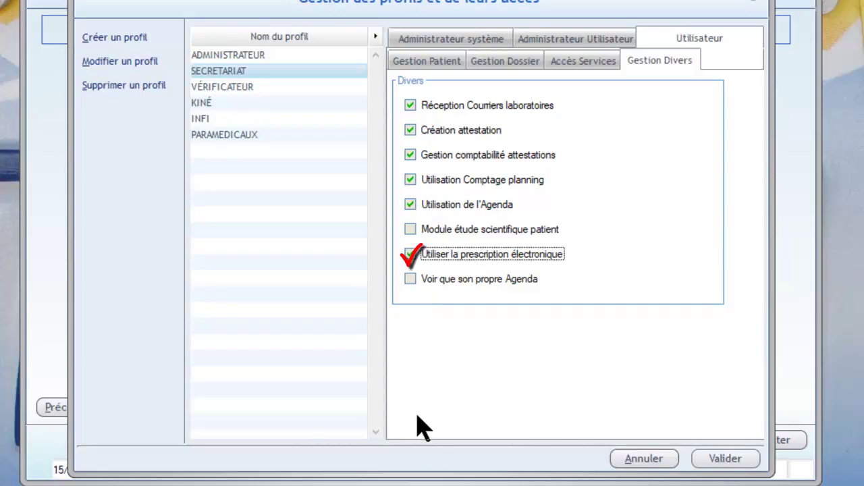
{"action": "left_click", "coordinate": [739, 462]}
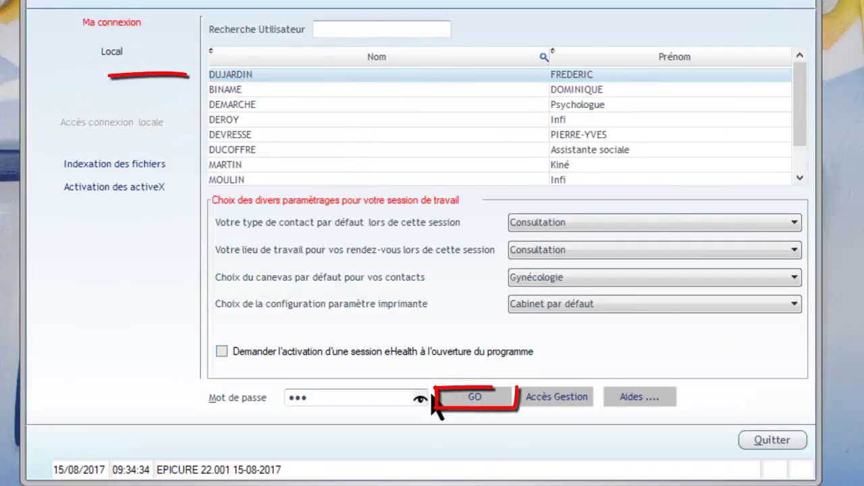
- Enter the program as the doctor and, in the eHealth parameters, tick the option preventing the secretariat from sending prescriptions to eRecipe
{"action": "left_click", "coordinate": [474, 398]}
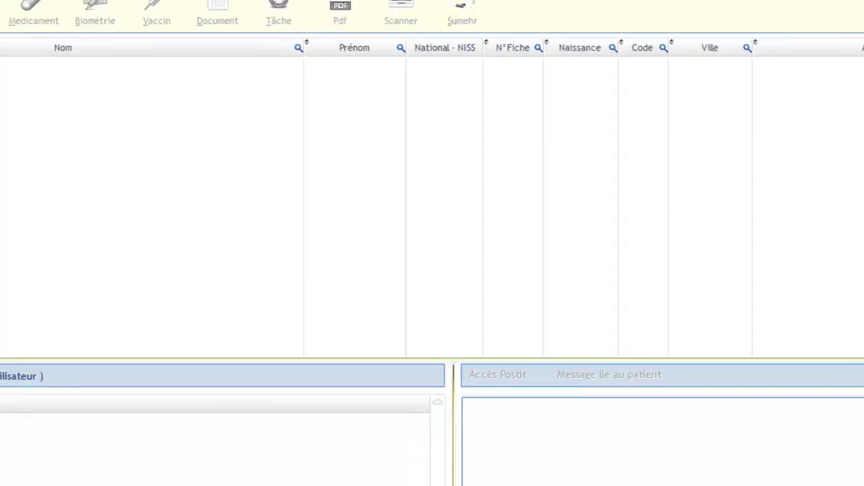
{"action": "left_click", "coordinate": [15, 23]}
{"action": "mouse_move", "coordinate": [27, 42]}
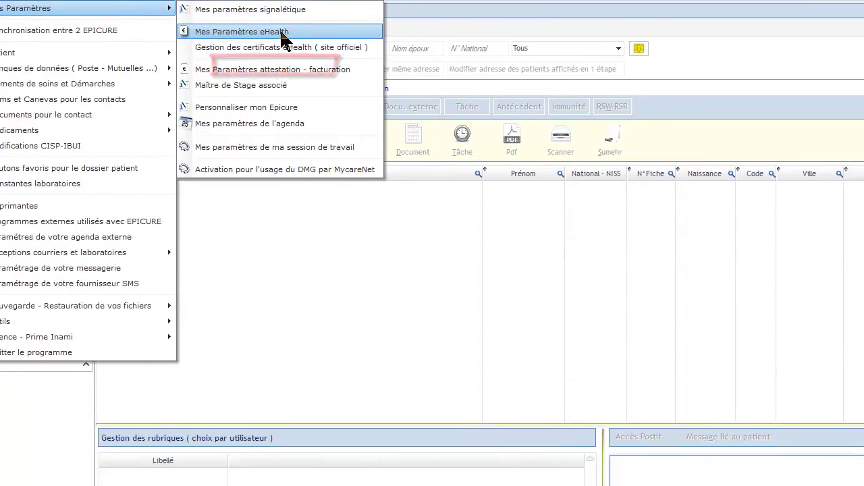
{"action": "left_click", "coordinate": [315, 66]}
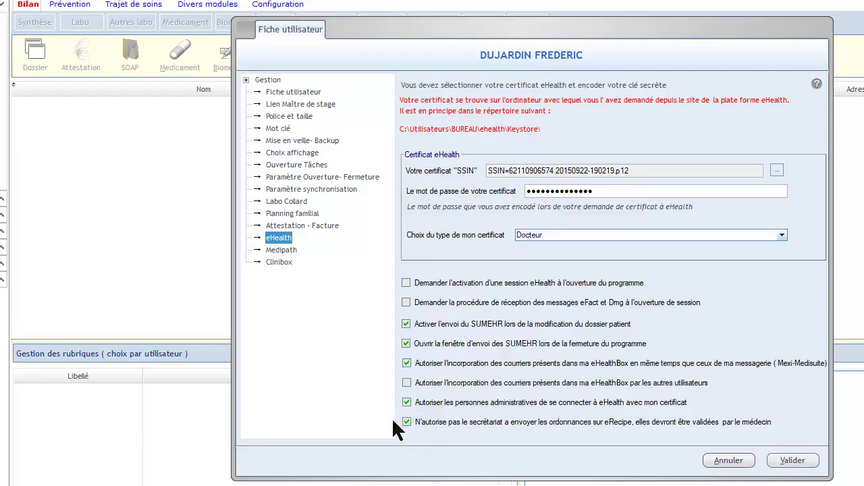
{"action": "left_click", "coordinate": [407, 422]}
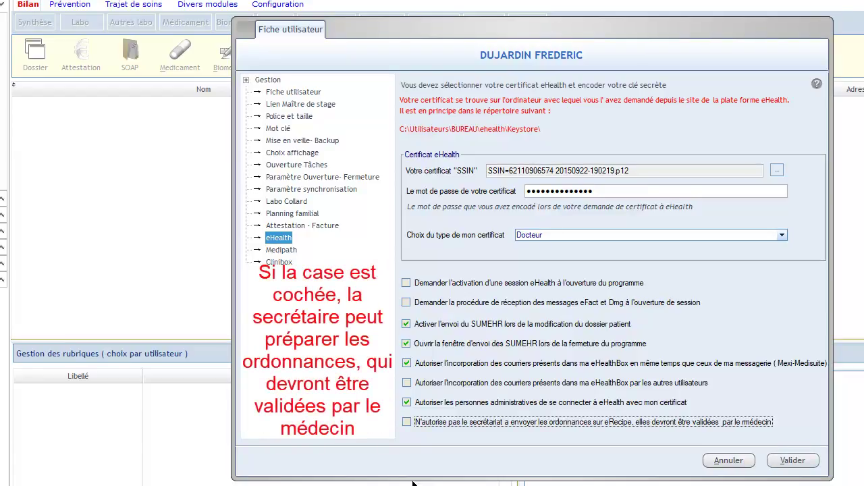
{"action": "left_click", "coordinate": [406, 421]}
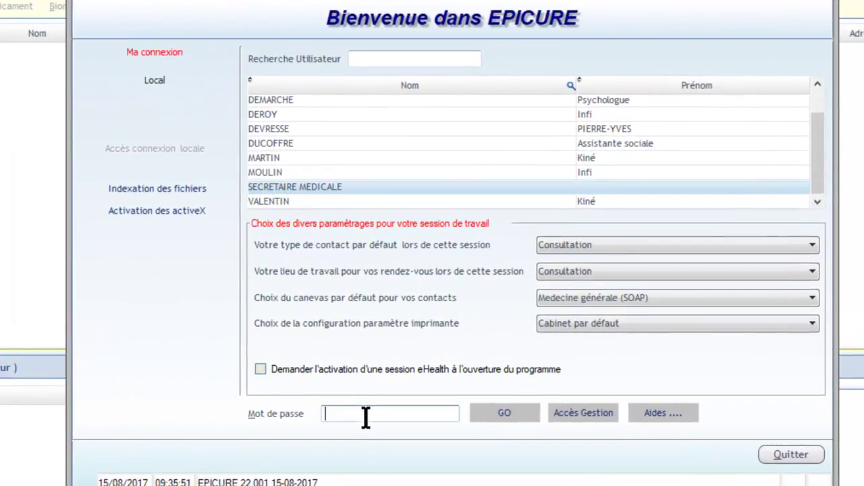
- Log in as SECRETAIRE MEDICALE with the account password and choose the doctor as responsible user
{"action": "type", "text": "•••"}
{"action": "left_click", "coordinate": [504, 413]}
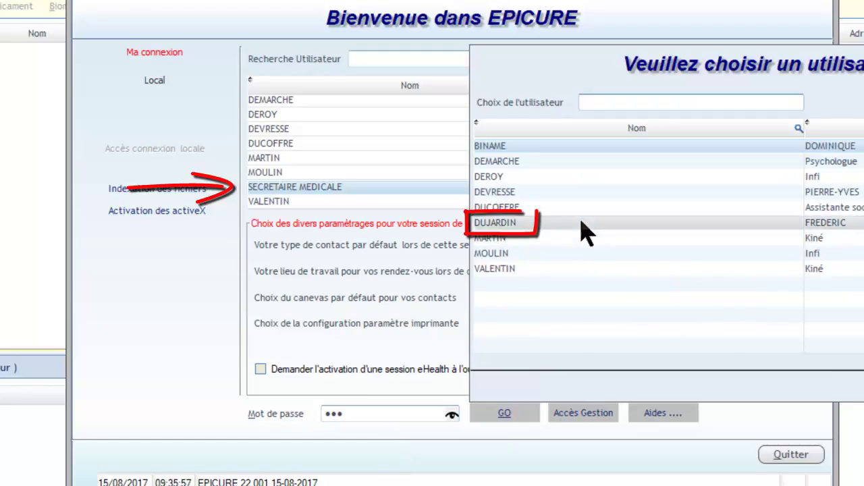
{"action": "left_click", "coordinate": [585, 230]}
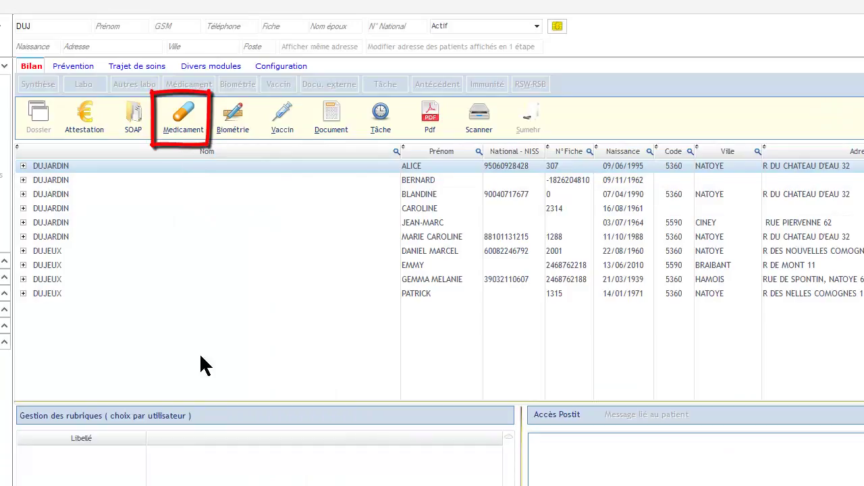
- Find DESO, prescribe one box of DESO 20 0,02/0,15 COMPR. PELLIC. 6X21 for the selected patient, and leave without printing
{"action": "left_click", "coordinate": [181, 116]}
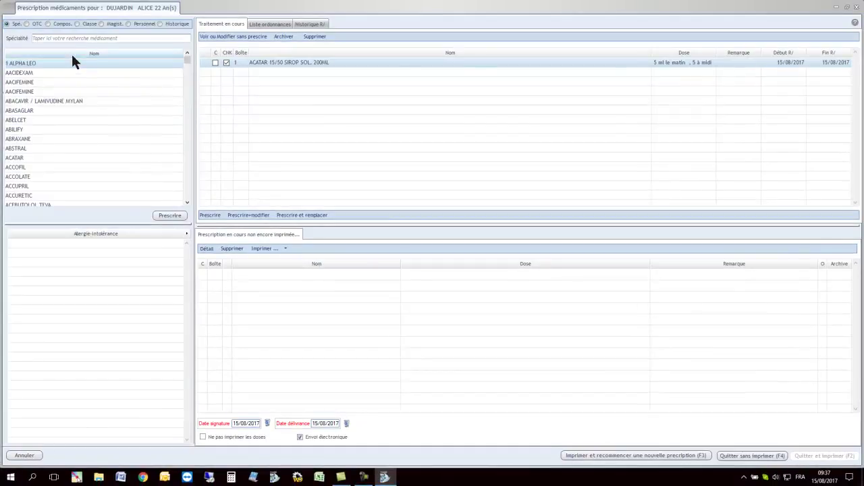
{"action": "left_click", "coordinate": [69, 39]}
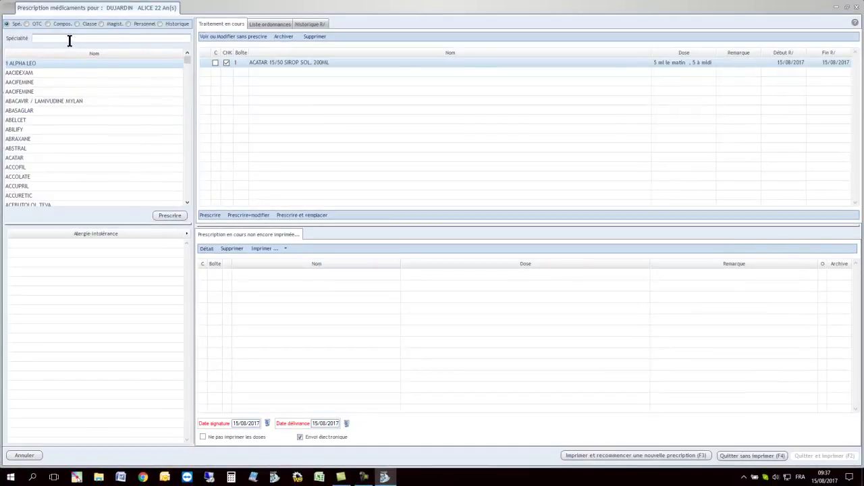
{"action": "type", "text": "DESO"}
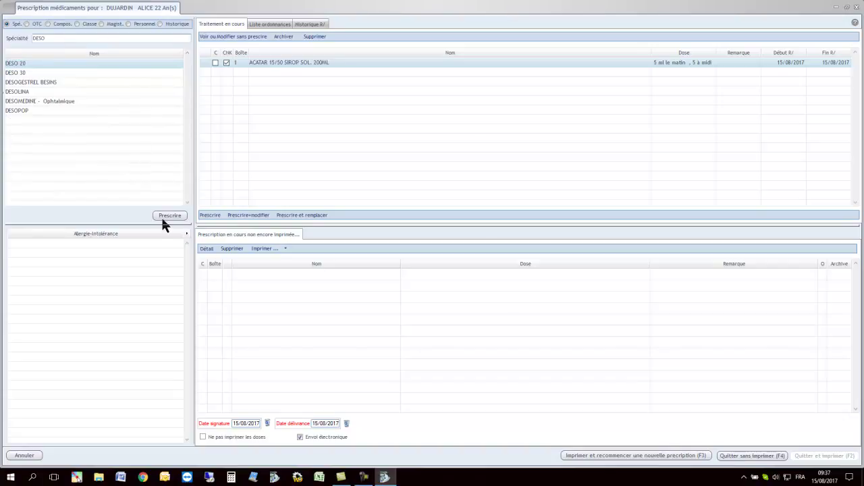
{"action": "left_click", "coordinate": [169, 216]}
{"action": "left_click", "coordinate": [495, 290]}
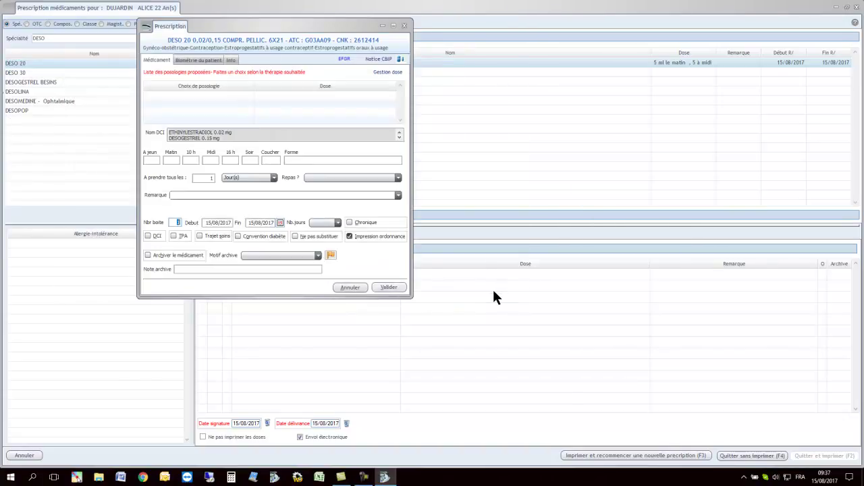
{"action": "left_click", "coordinate": [388, 285]}
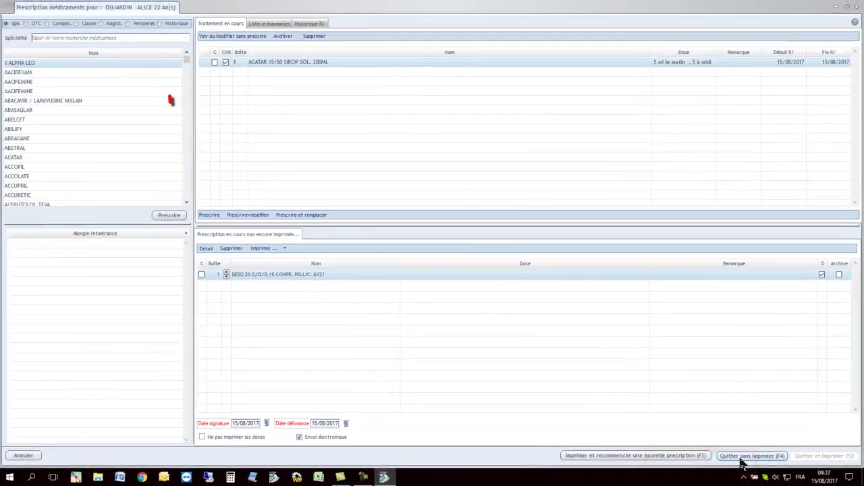
{"action": "left_click", "coordinate": [680, 463]}
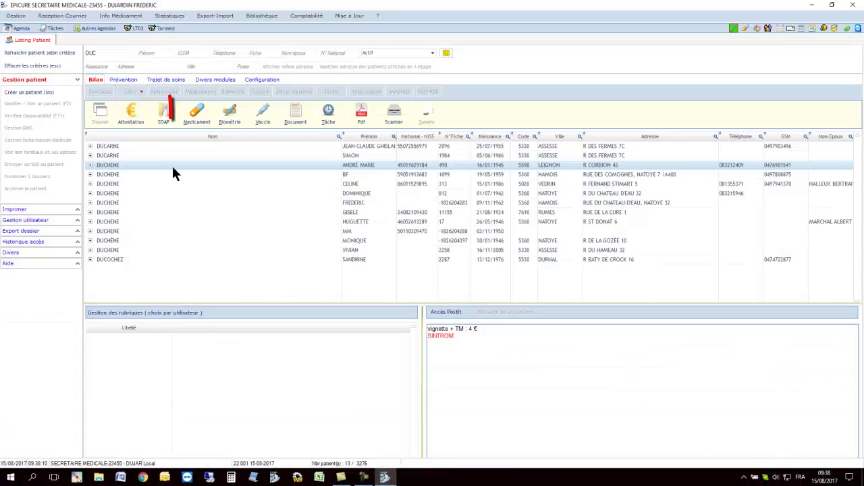
- Prescribe the seven current-treatment drugs from ESCITALOPRAM EG through SINTROM for the selected patient, and leave without printing
{"action": "left_click", "coordinate": [193, 116]}
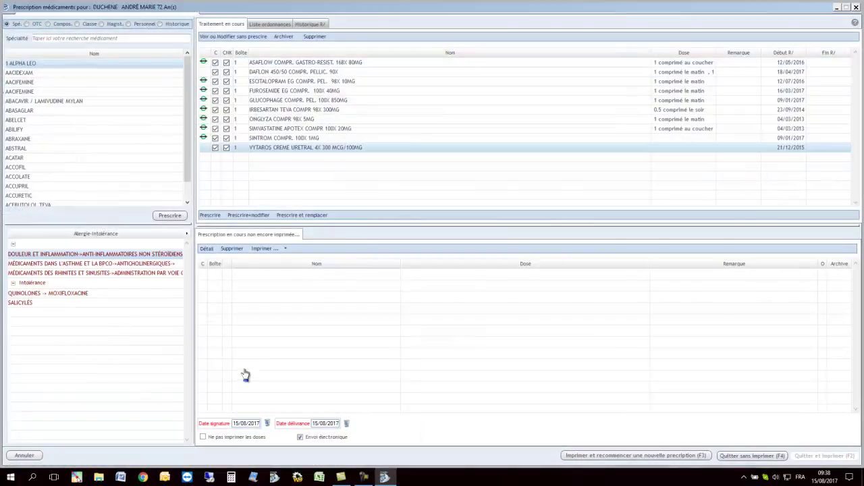
{"action": "double_click", "coordinate": [264, 81]}
{"action": "double_click", "coordinate": [263, 91]}
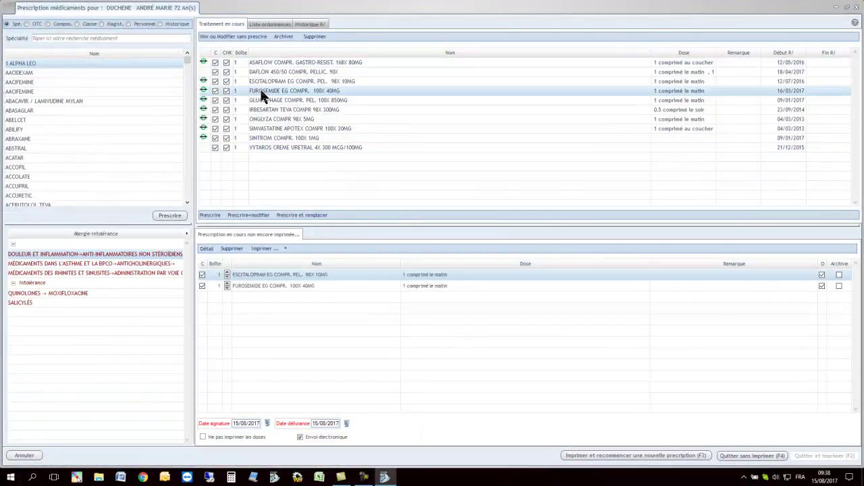
{"action": "double_click", "coordinate": [261, 100]}
{"action": "double_click", "coordinate": [260, 108]}
{"action": "double_click", "coordinate": [260, 117]}
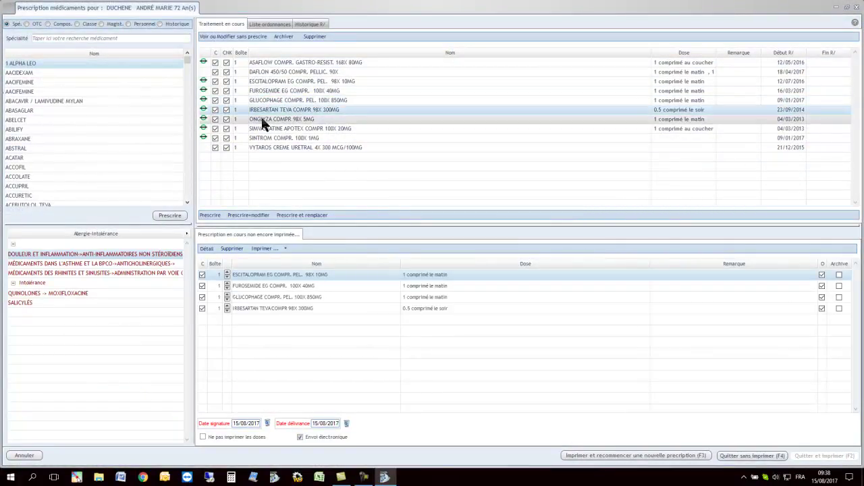
{"action": "double_click", "coordinate": [262, 127]}
{"action": "double_click", "coordinate": [264, 138]}
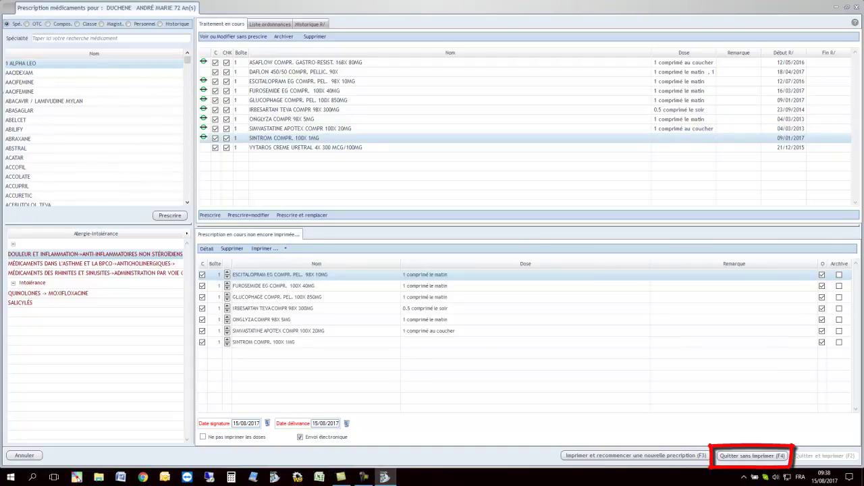
{"action": "left_click", "coordinate": [753, 456]}
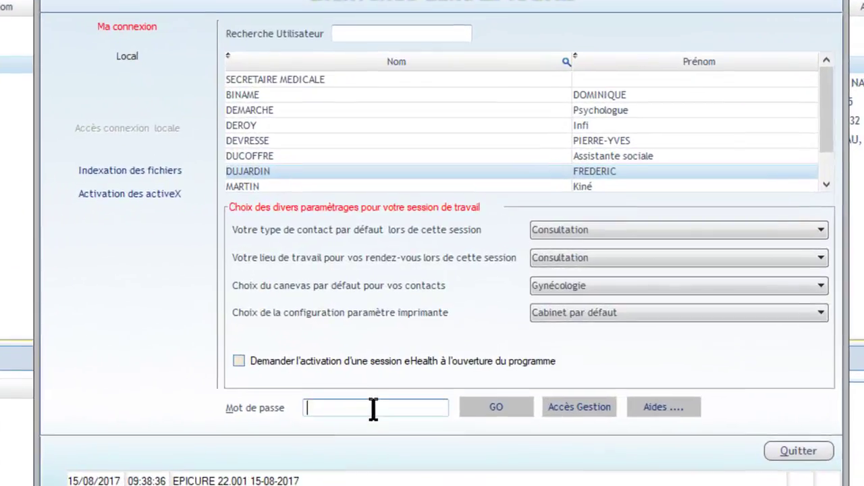
- Log in as the doctor with the account password and open an eHealth connection
{"action": "type", "text": "•••"}
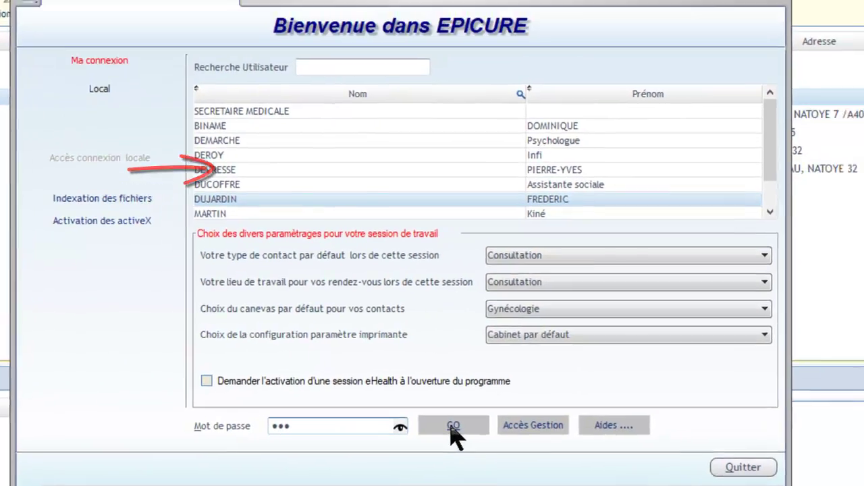
{"action": "left_click", "coordinate": [497, 409]}
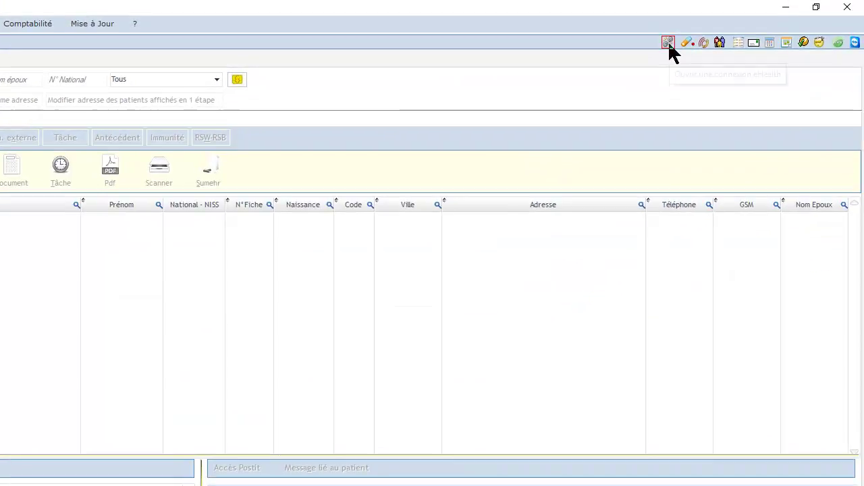
{"action": "left_click", "coordinate": [668, 41]}
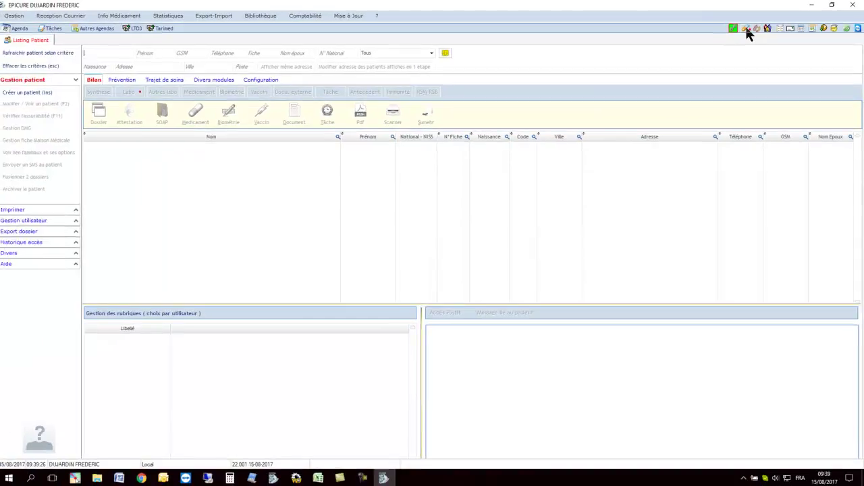
- From the pending prescriptions, print the seven-drug prescription encoded at 09:38, and agree to delete its request
{"action": "left_click", "coordinate": [676, 43]}
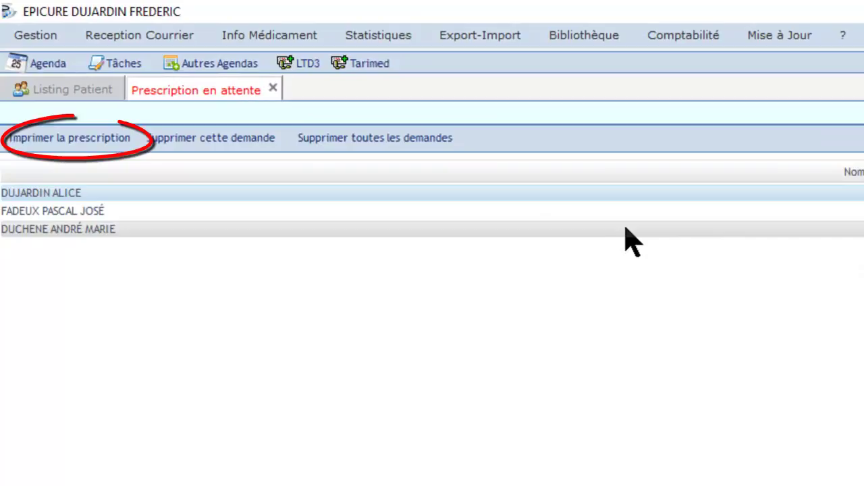
{"action": "left_click", "coordinate": [86, 230]}
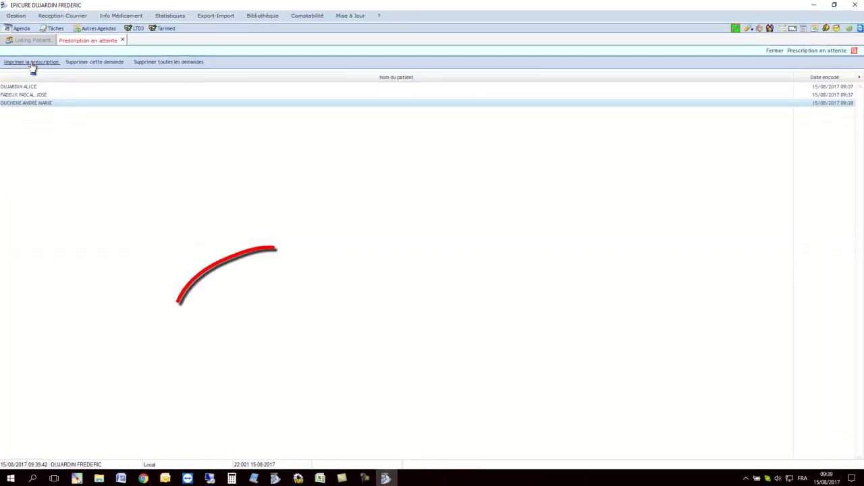
{"action": "left_click", "coordinate": [31, 62]}
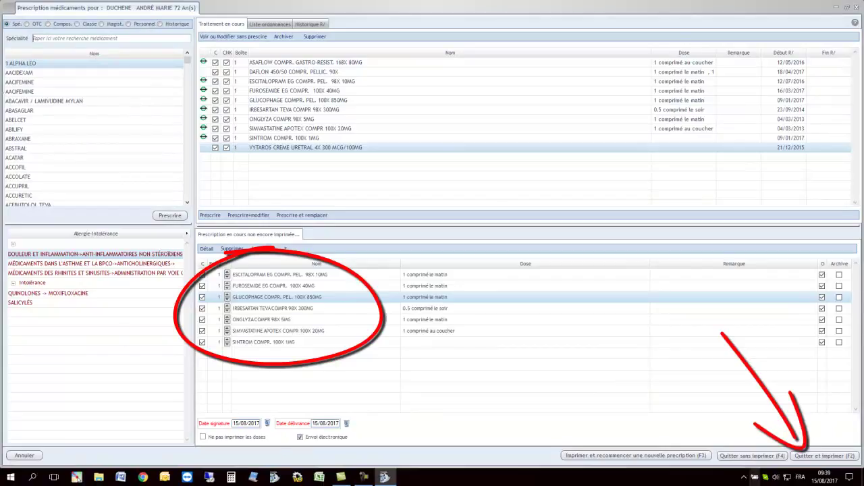
{"action": "left_click", "coordinate": [826, 456]}
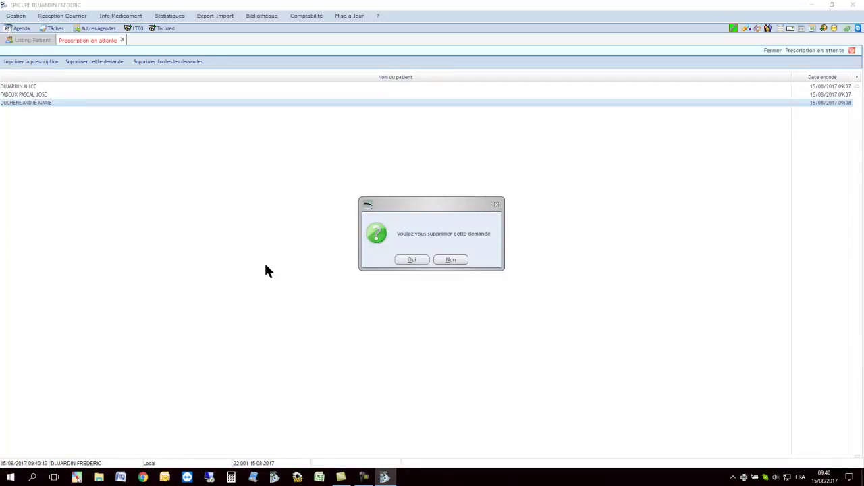
{"action": "left_click", "coordinate": [414, 260]}
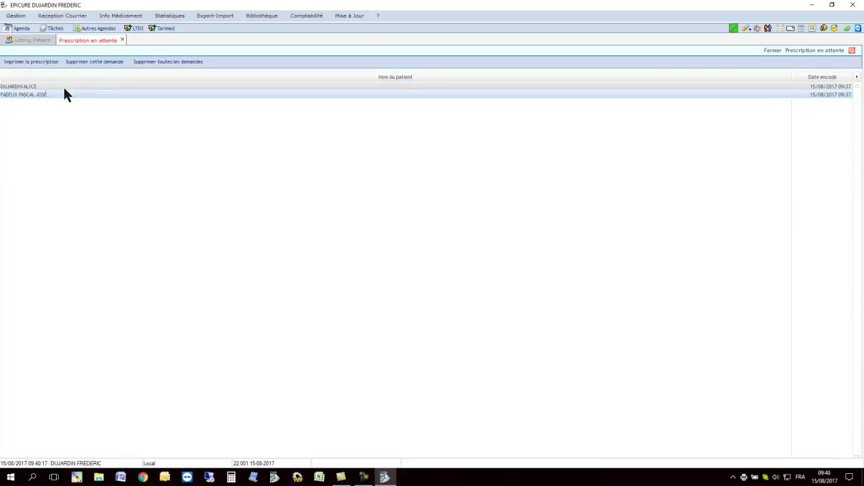
- Review the first pending prescription, containing DESO 20, cancel without printing, and delete that request
{"action": "double_click", "coordinate": [64, 95]}
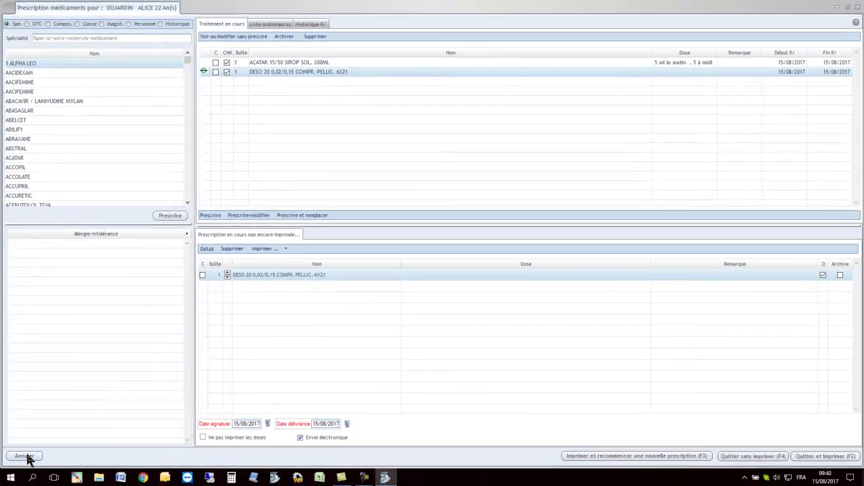
{"action": "left_click", "coordinate": [27, 457]}
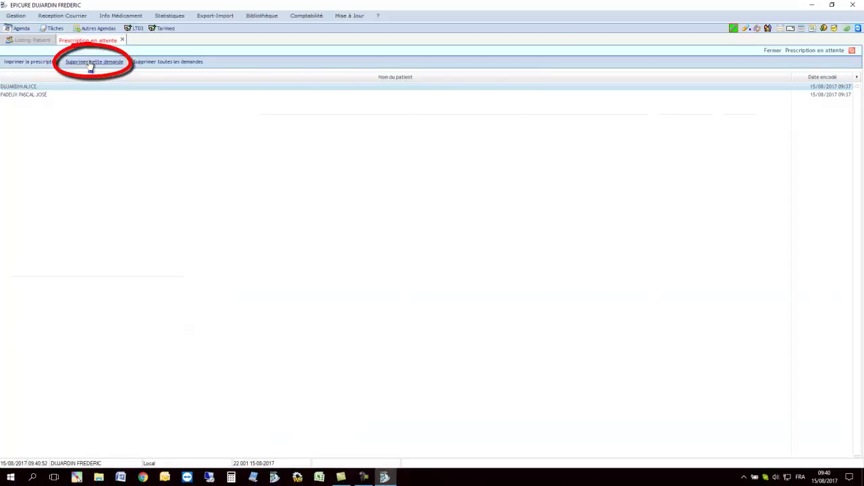
{"action": "left_click", "coordinate": [90, 61]}
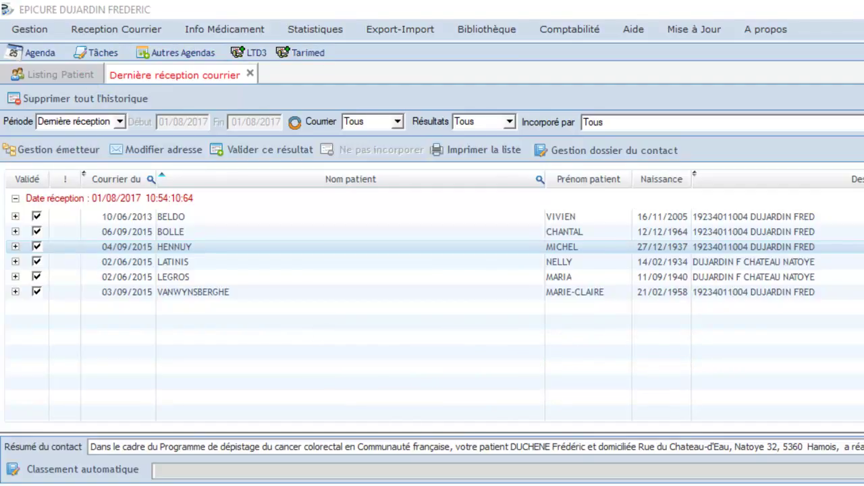
- From the 04/09/2015 colorectal screening letter in the last mail reception, create a Hémoccult prevention entry with the comment "négatif"
{"action": "left_click", "coordinate": [241, 248]}
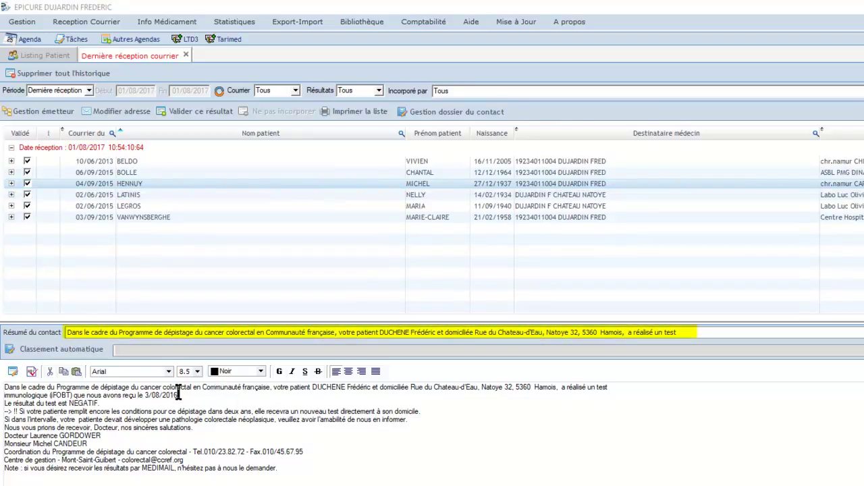
{"action": "double_click", "coordinate": [301, 180]}
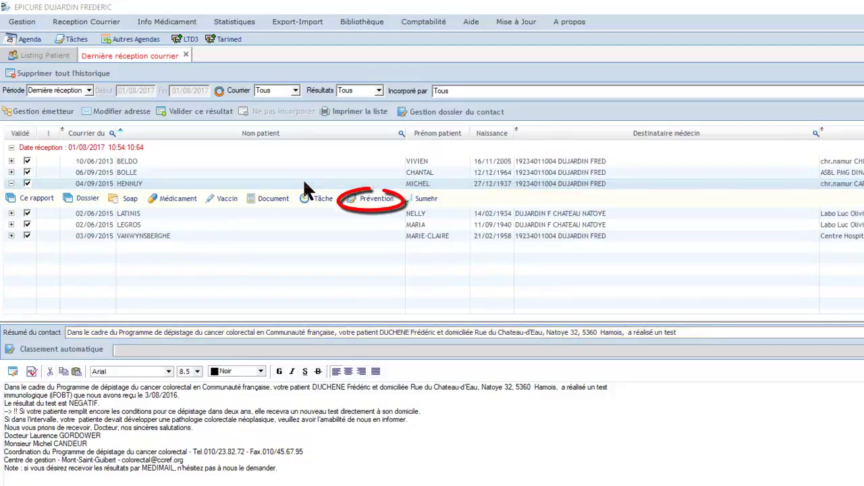
{"action": "left_click", "coordinate": [374, 201]}
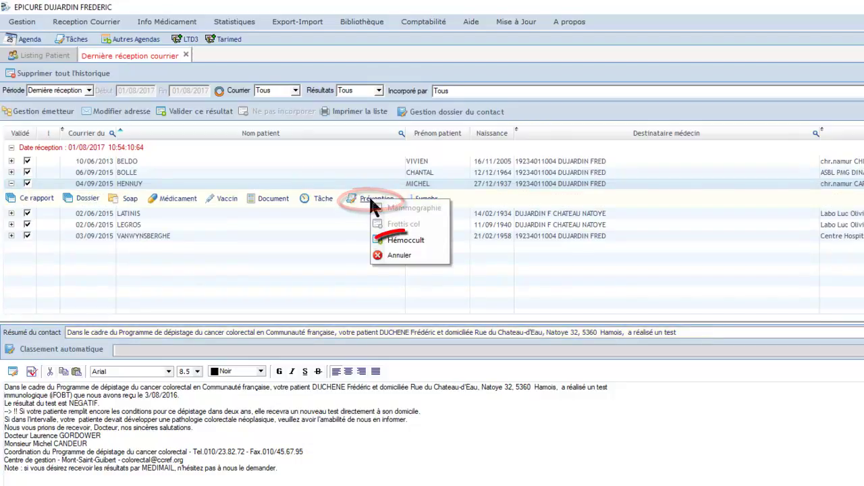
{"action": "left_click", "coordinate": [408, 242]}
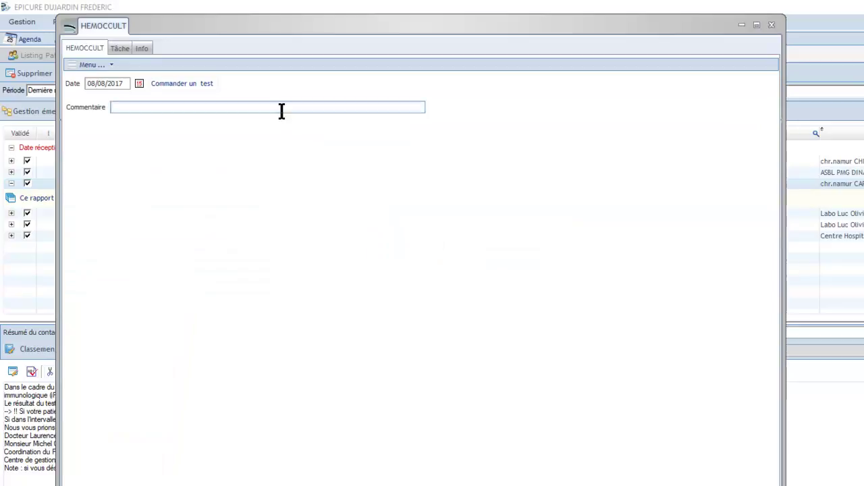
{"action": "type", "text": "négati"}
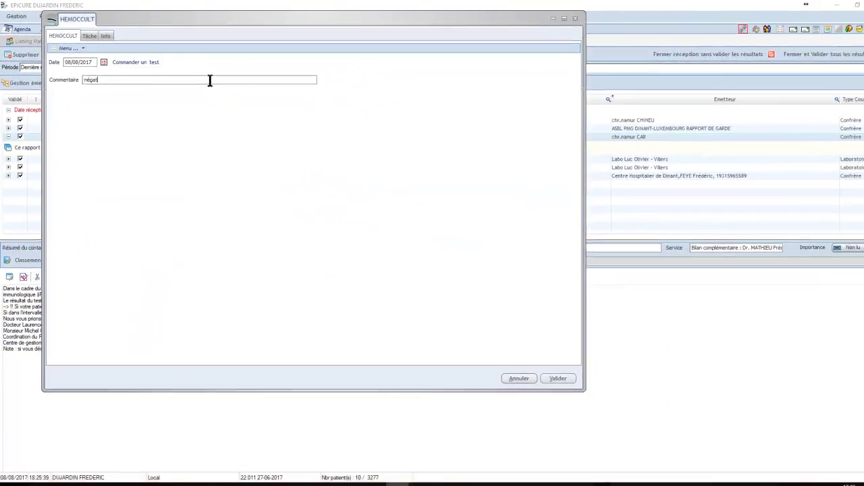
{"action": "type", "text": "f"}
- Validate the Hémoccult entry and add a Dépistage-Prévention task for it with status "A Faire"
{"action": "left_click", "coordinate": [545, 368]}
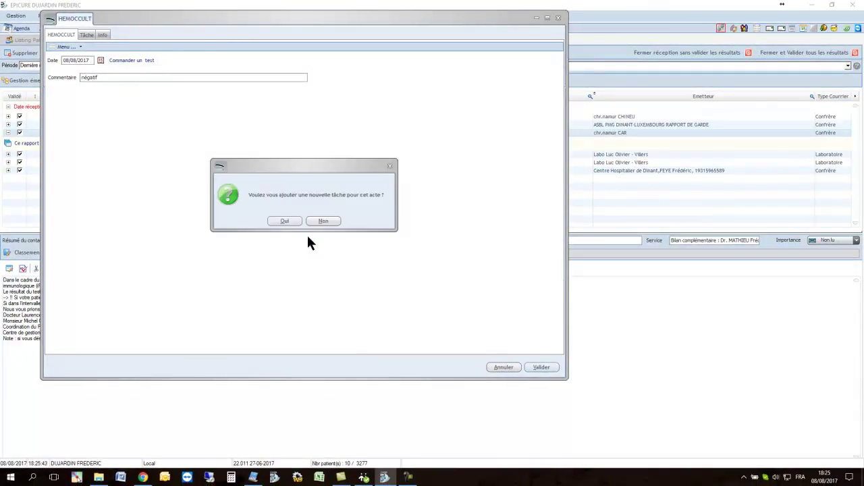
{"action": "left_click", "coordinate": [285, 220]}
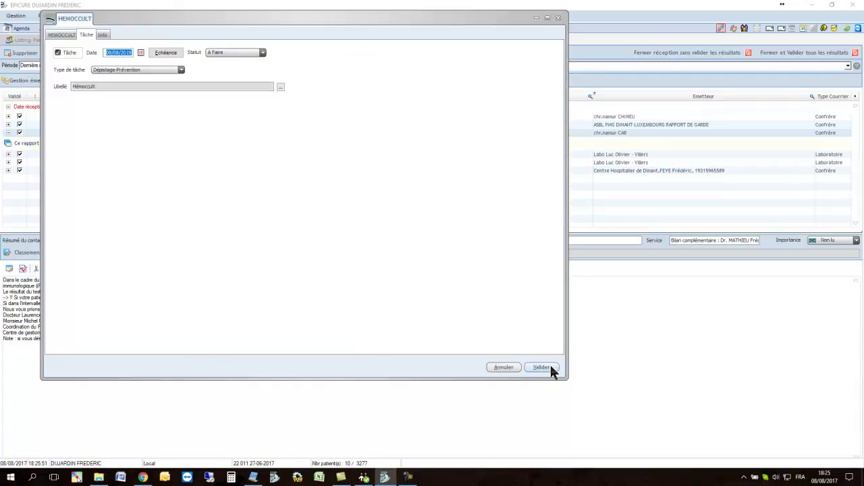
{"action": "left_click", "coordinate": [548, 368]}
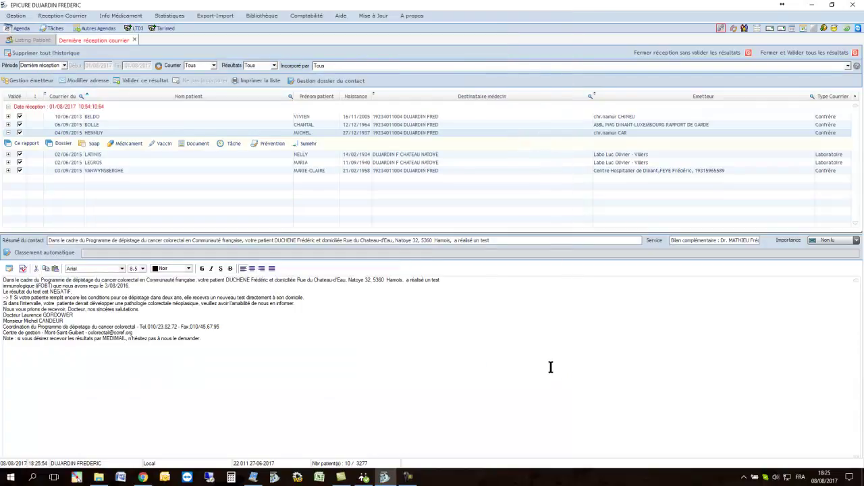